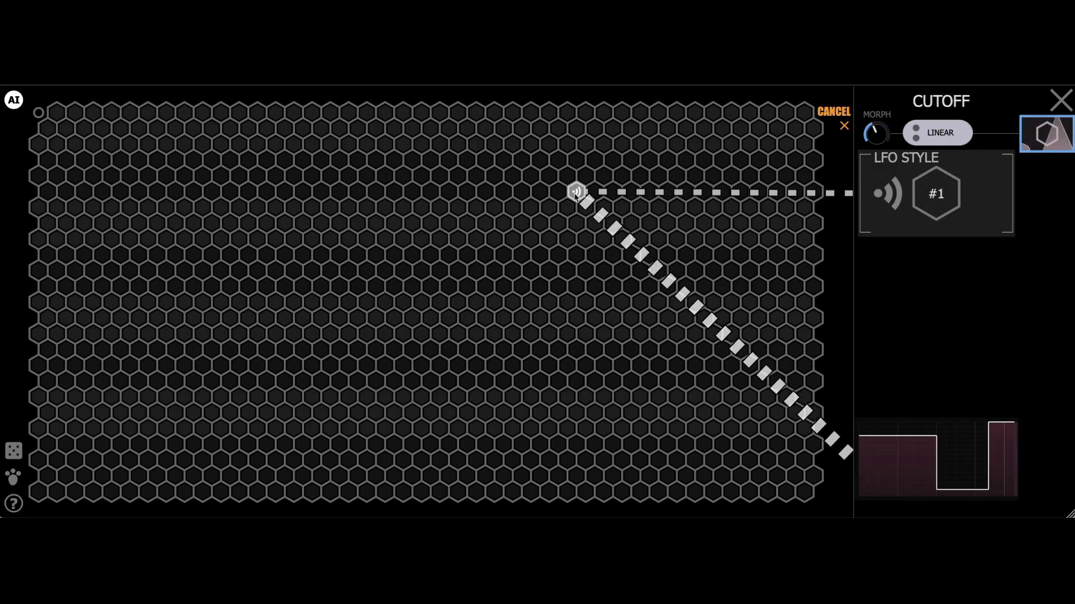
# - Browse the LFO styles on the hex grid and land the cutoff on style #245
pyautogui.moveTo(964, 176)
pyautogui.mouseDown()
pyautogui.moveTo(604, 208)
pyautogui.moveTo(12, 297)
pyautogui.mouseUp()
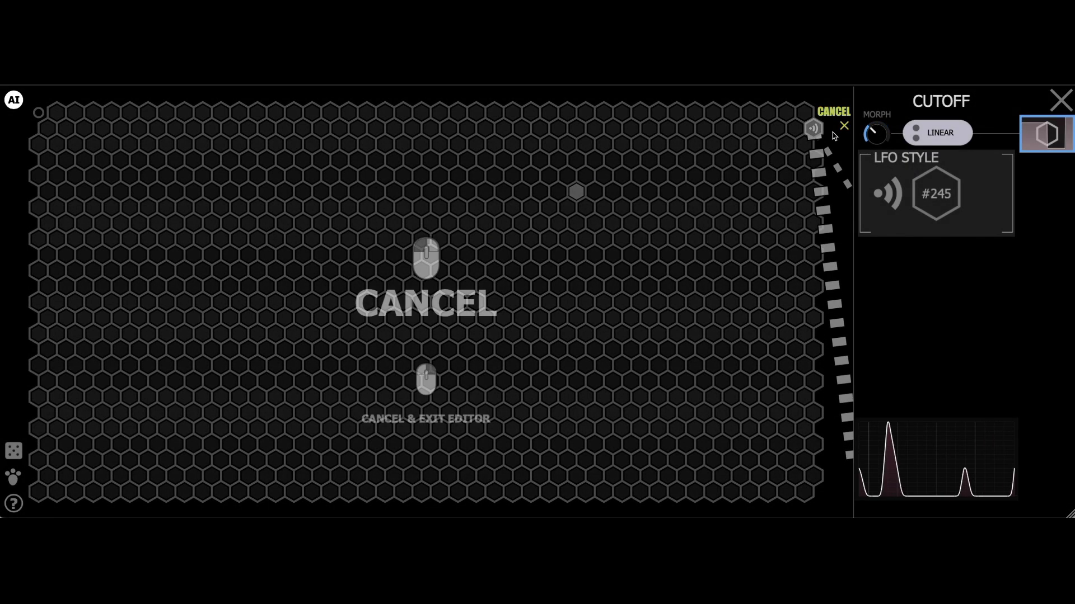
# - Audition many cutoff LFO curves across the hex grid, ending on spiky style #964 near the bottom-left
pyautogui.moveTo(809, 137); pyautogui.dragTo(777, 133)
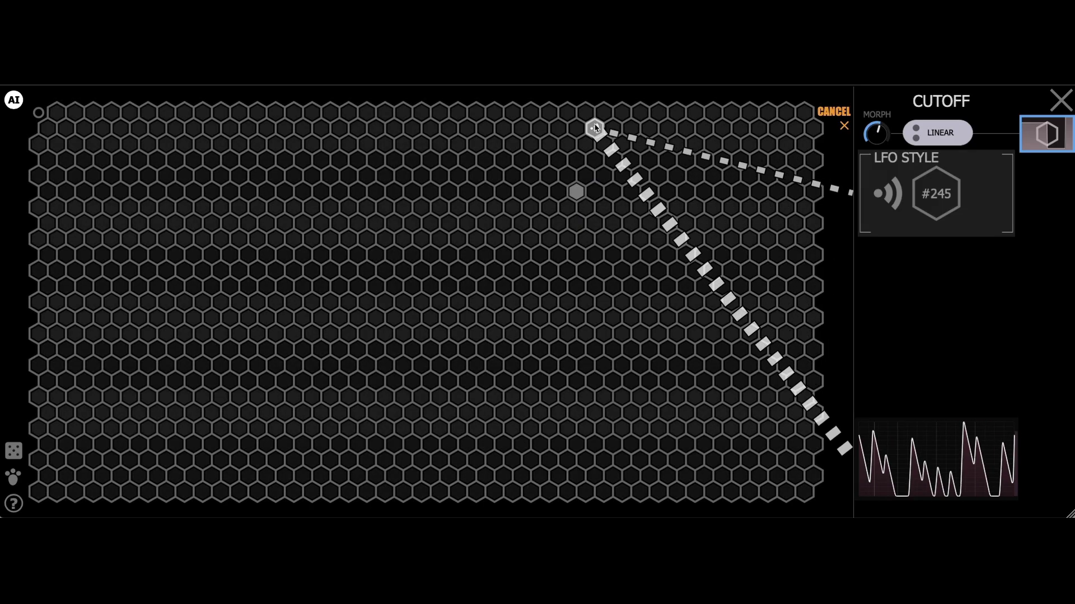
pyautogui.moveTo(595, 129)
pyautogui.mouseDown()
pyautogui.moveTo(540, 126)
pyautogui.moveTo(448, 161)
pyautogui.moveTo(418, 216)
pyautogui.mouseUp()
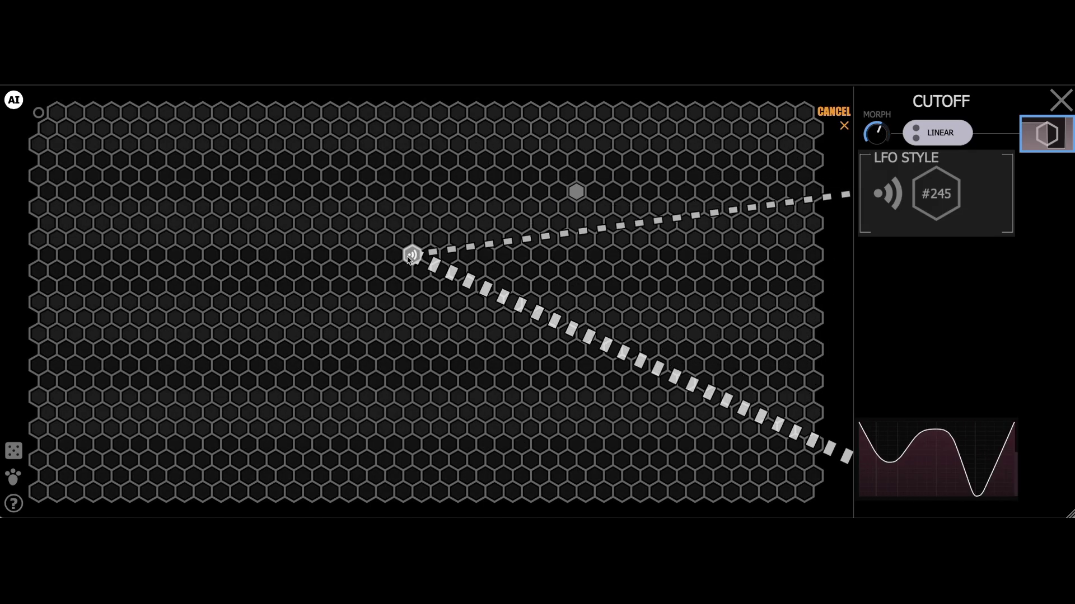
pyautogui.moveTo(403, 286)
pyautogui.mouseDown()
pyautogui.moveTo(365, 333)
pyautogui.moveTo(321, 350)
pyautogui.moveTo(293, 333)
pyautogui.moveTo(277, 271)
pyautogui.moveTo(238, 238)
pyautogui.moveTo(239, 143)
pyautogui.moveTo(312, 121)
pyautogui.mouseUp()
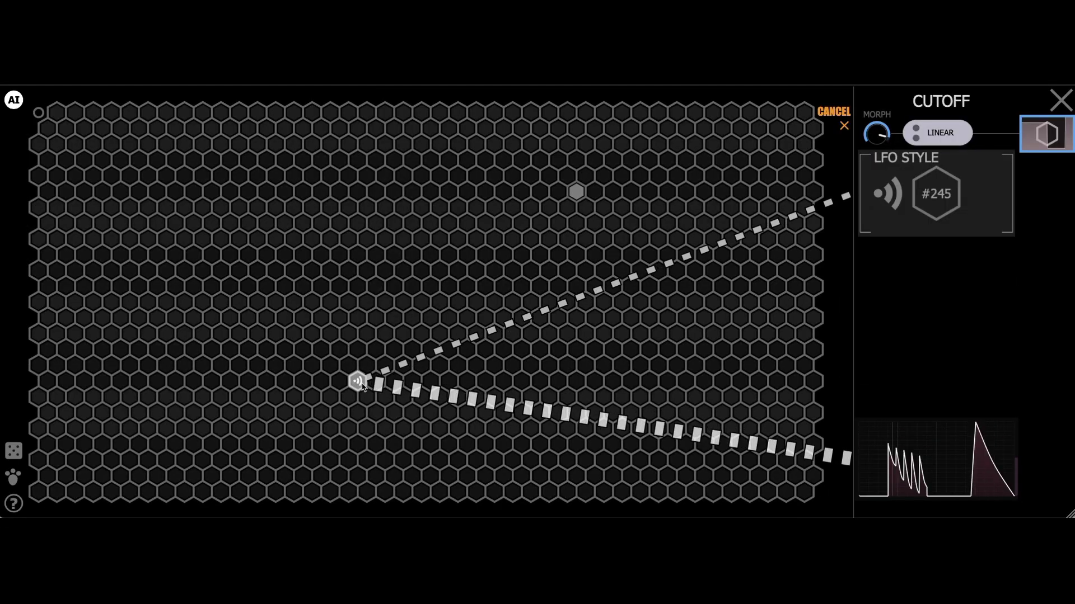
pyautogui.moveTo(355, 379)
pyautogui.mouseDown()
pyautogui.moveTo(257, 427)
pyautogui.moveTo(276, 302)
pyautogui.moveTo(333, 209)
pyautogui.moveTo(504, 128)
pyautogui.mouseUp()
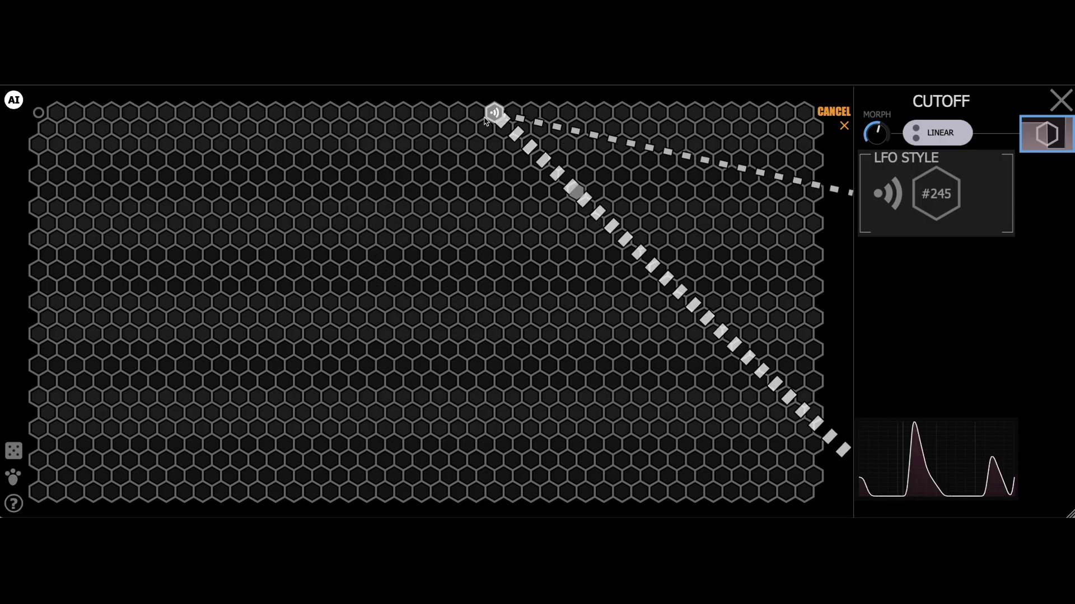
pyautogui.moveTo(485, 122)
pyautogui.mouseDown()
pyautogui.moveTo(213, 117)
pyautogui.moveTo(202, 144)
pyautogui.moveTo(330, 143)
pyautogui.moveTo(358, 126)
pyautogui.moveTo(375, 159)
pyautogui.moveTo(348, 175)
pyautogui.moveTo(111, 176)
pyautogui.moveTo(93, 207)
pyautogui.moveTo(360, 225)
pyautogui.moveTo(403, 272)
pyautogui.moveTo(439, 273)
pyautogui.mouseUp()
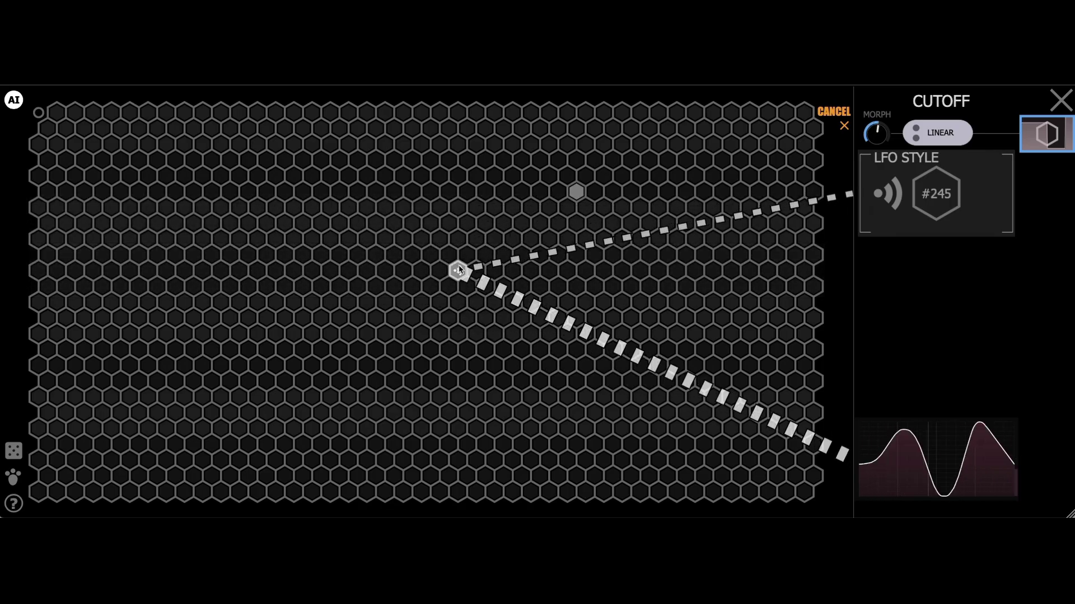
pyautogui.moveTo(493, 297); pyautogui.dragTo(420, 322)
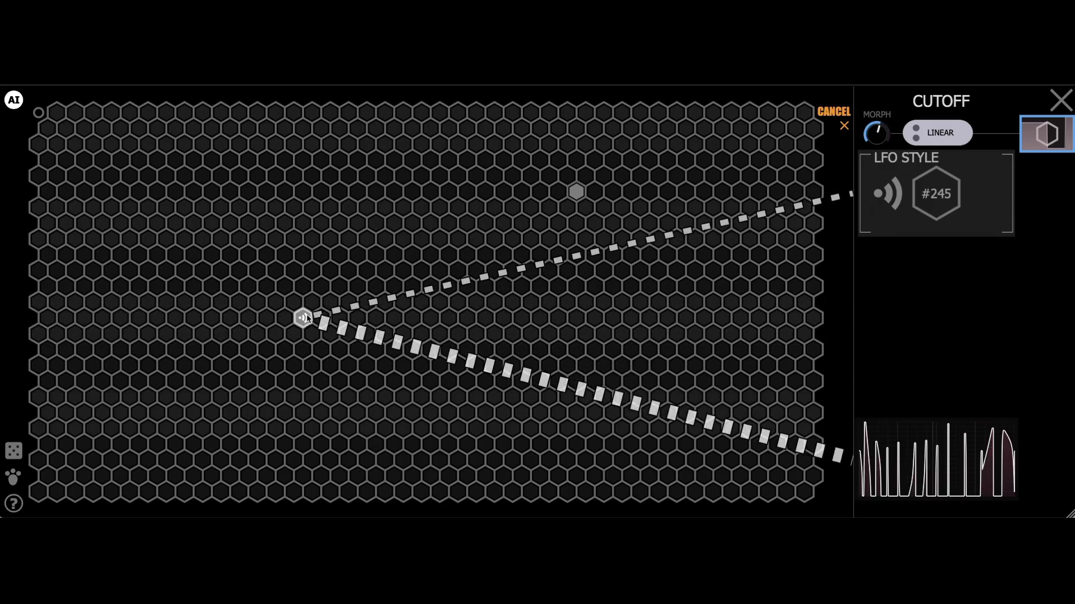
pyautogui.moveTo(285, 319)
pyautogui.mouseDown()
pyautogui.moveTo(211, 320)
pyautogui.moveTo(185, 365)
pyautogui.moveTo(257, 367)
pyautogui.mouseUp()
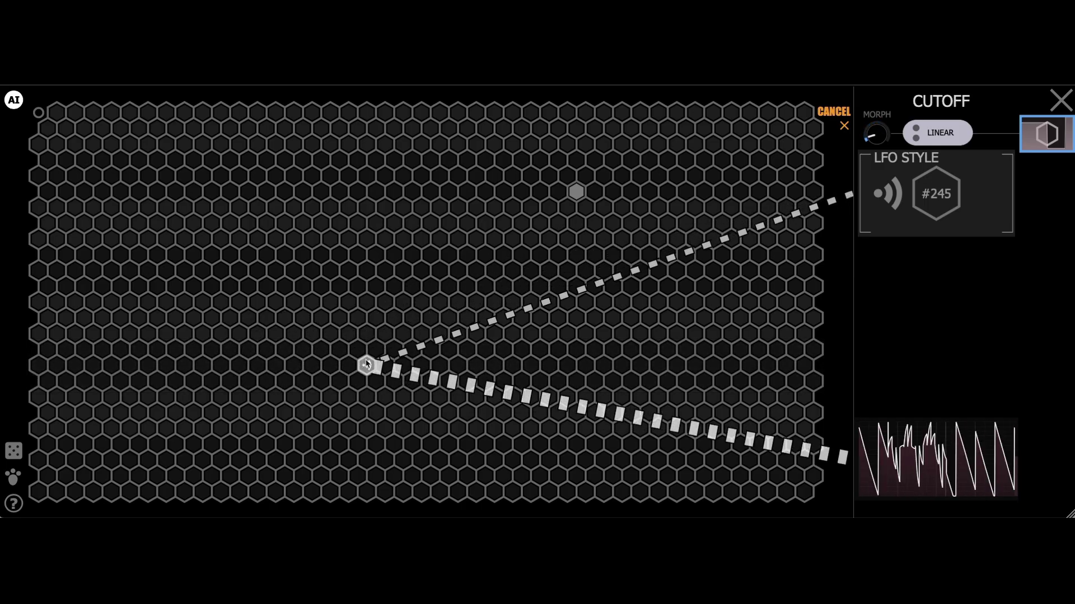
pyautogui.moveTo(382, 366)
pyautogui.mouseDown()
pyautogui.moveTo(338, 412)
pyautogui.moveTo(305, 413)
pyautogui.mouseUp()
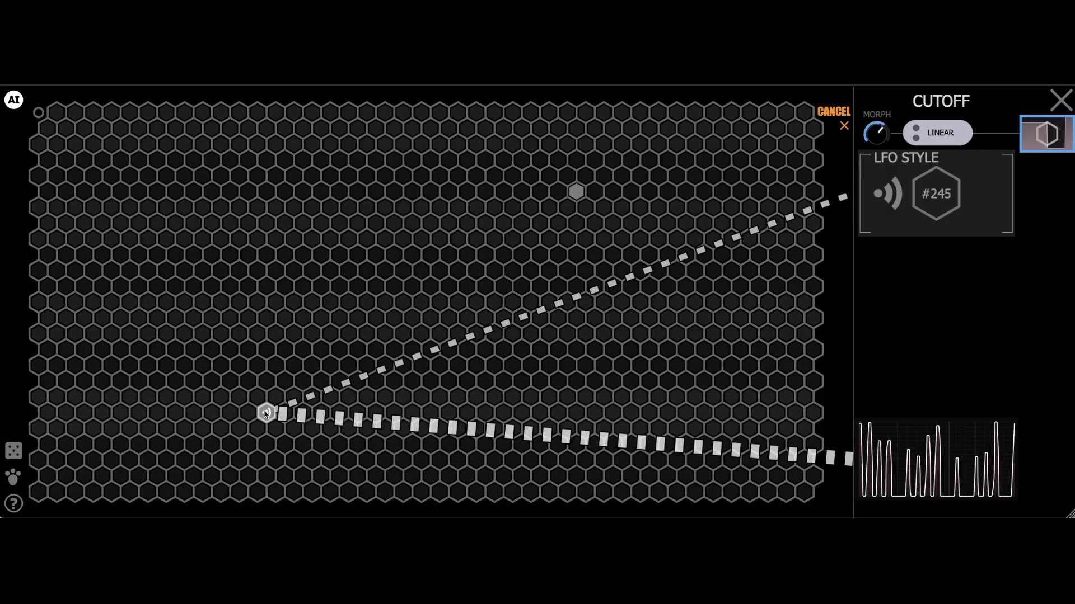
pyautogui.moveTo(231, 414)
pyautogui.mouseDown()
pyautogui.moveTo(174, 414)
pyautogui.moveTo(158, 444)
pyautogui.moveTo(173, 472)
pyautogui.moveTo(237, 481)
pyautogui.moveTo(323, 470)
pyautogui.mouseUp()
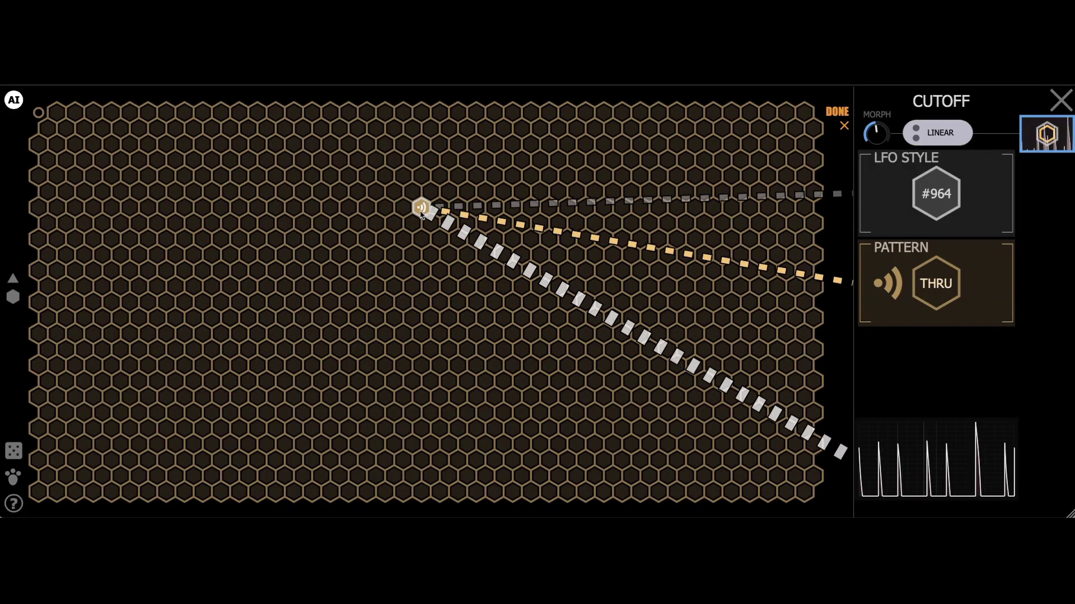
# - Lock LFO style #964 and browse rhythm patterns on the gold Pattern grid
pyautogui.moveTo(421, 214)
pyautogui.mouseDown()
pyautogui.moveTo(186, 210)
pyautogui.moveTo(173, 317)
pyautogui.moveTo(221, 334)
pyautogui.moveTo(430, 334)
pyautogui.moveTo(499, 309)
pyautogui.moveTo(499, 295)
pyautogui.moveTo(610, 256)
pyautogui.moveTo(774, 224)
pyautogui.moveTo(787, 175)
pyautogui.moveTo(836, 118)
pyautogui.mouseUp()
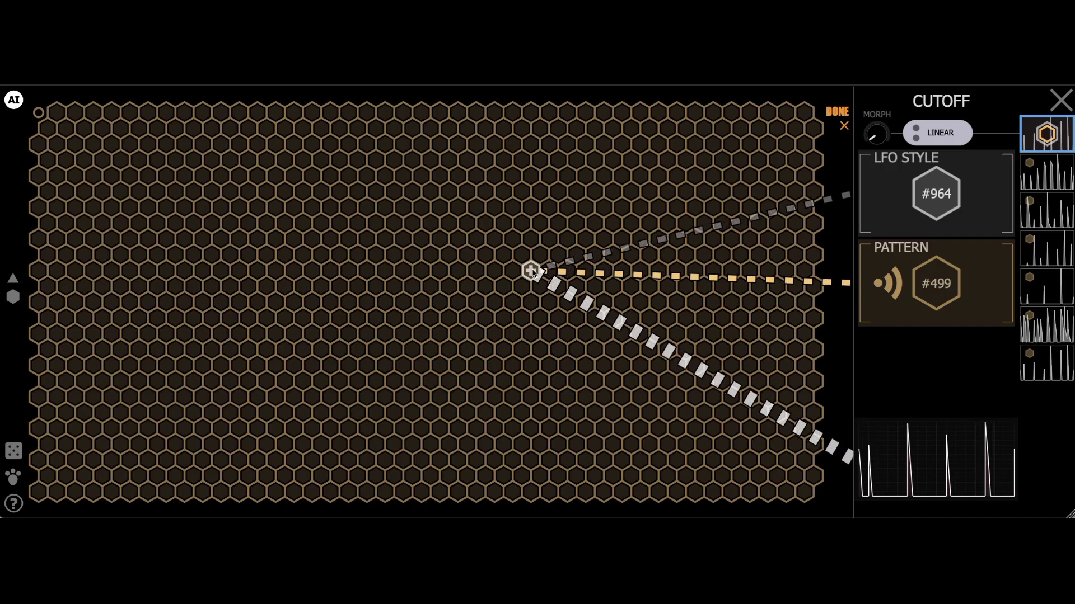
# - Lock pattern #458, preview its advanced variations, then return to browsing nearby patterns
pyautogui.click(531, 270)
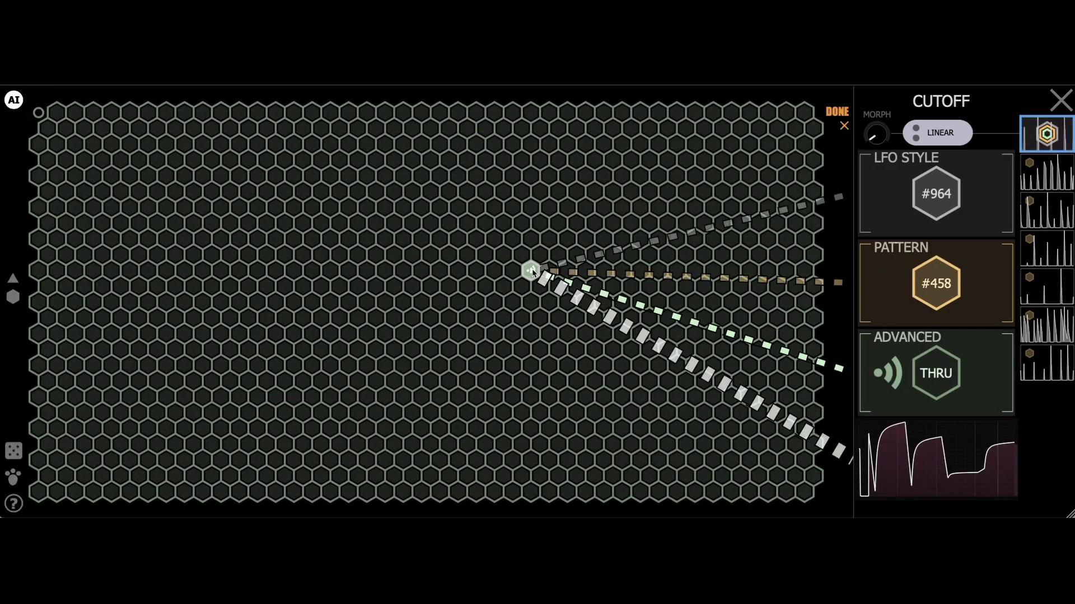
pyautogui.moveTo(531, 271)
pyautogui.mouseDown()
pyautogui.moveTo(466, 223)
pyautogui.moveTo(367, 262)
pyautogui.moveTo(334, 335)
pyautogui.mouseUp()
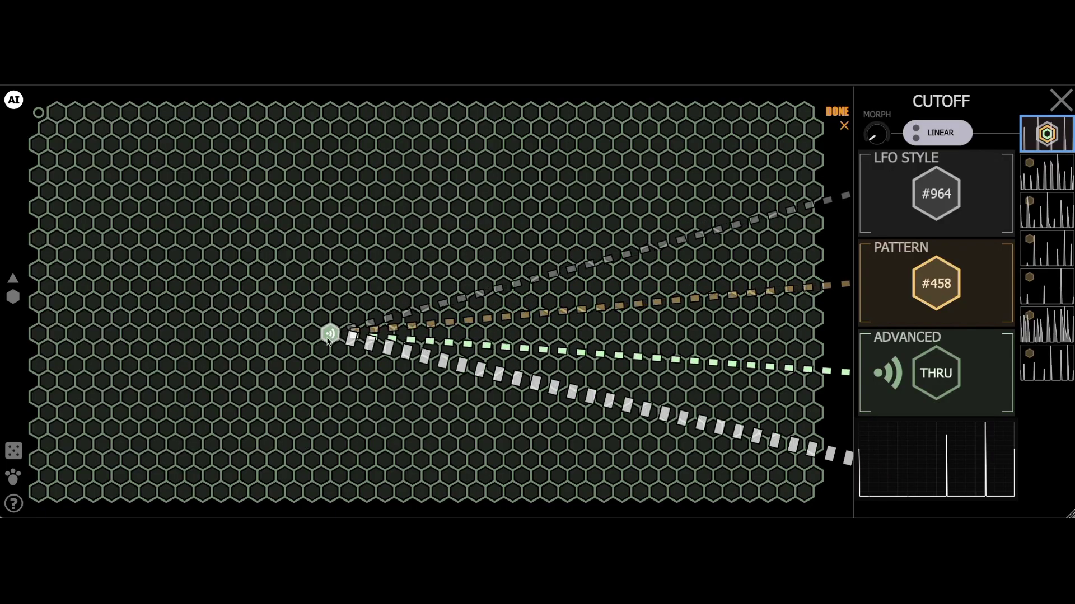
pyautogui.moveTo(333, 335)
pyautogui.mouseDown()
pyautogui.moveTo(366, 366)
pyautogui.moveTo(420, 378)
pyautogui.moveTo(484, 333)
pyautogui.mouseUp()
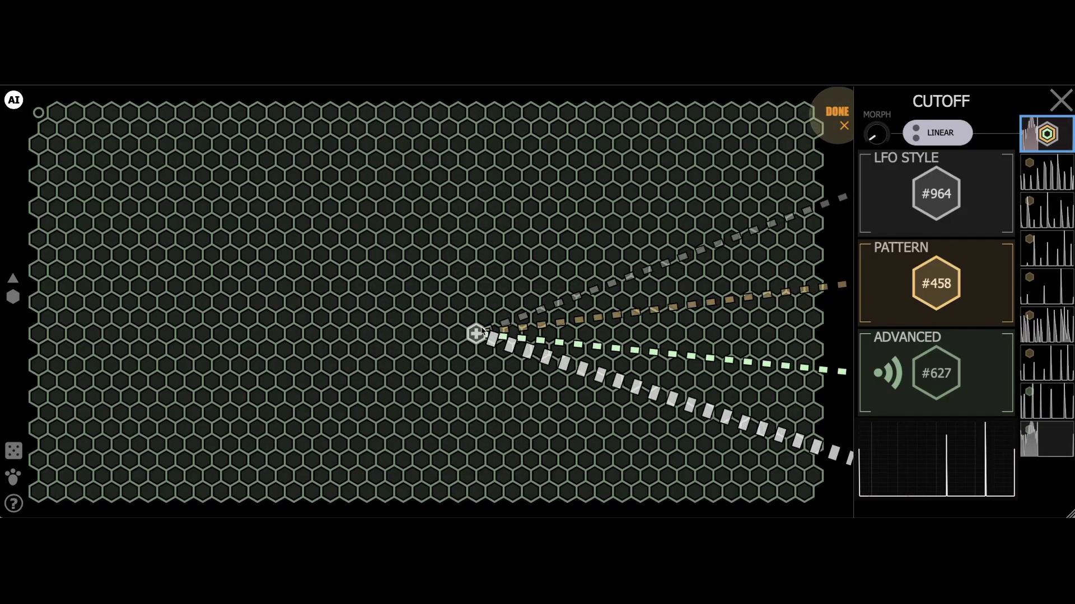
pyautogui.click(483, 333)
pyautogui.moveTo(486, 320); pyautogui.dragTo(681, 276)
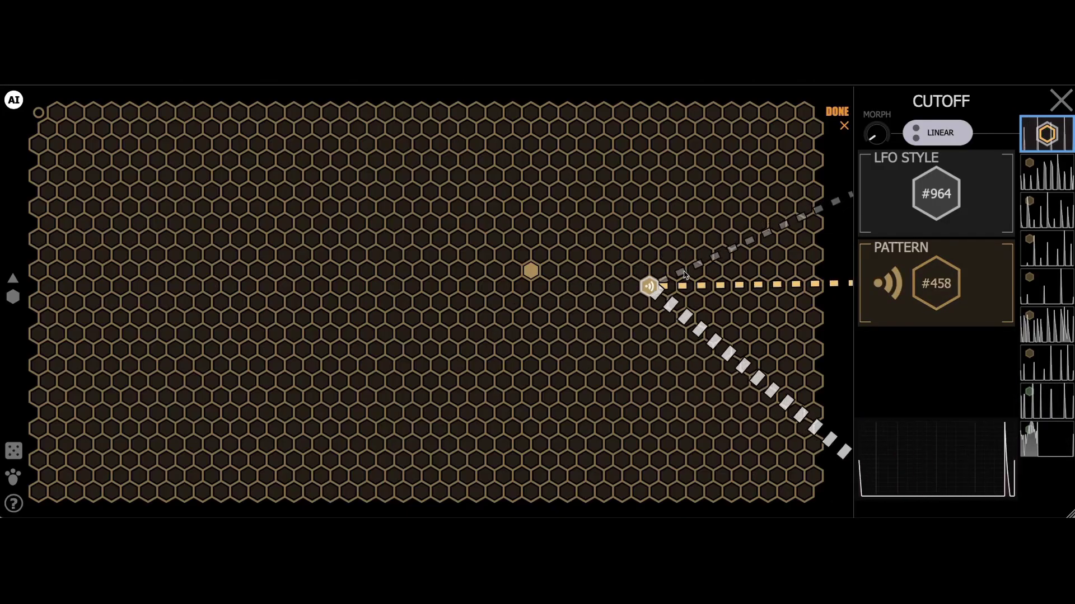
# - Roll random advanced variations with the dice until Advanced reads #864
pyautogui.click(838, 114)
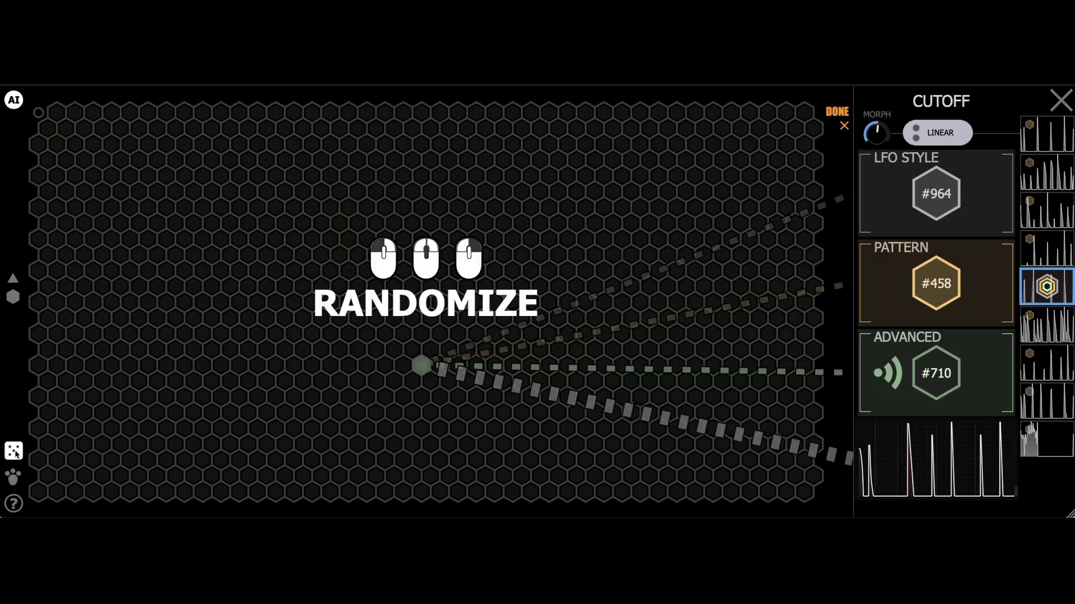
pyautogui.click(13, 452)
pyautogui.click(14, 452)
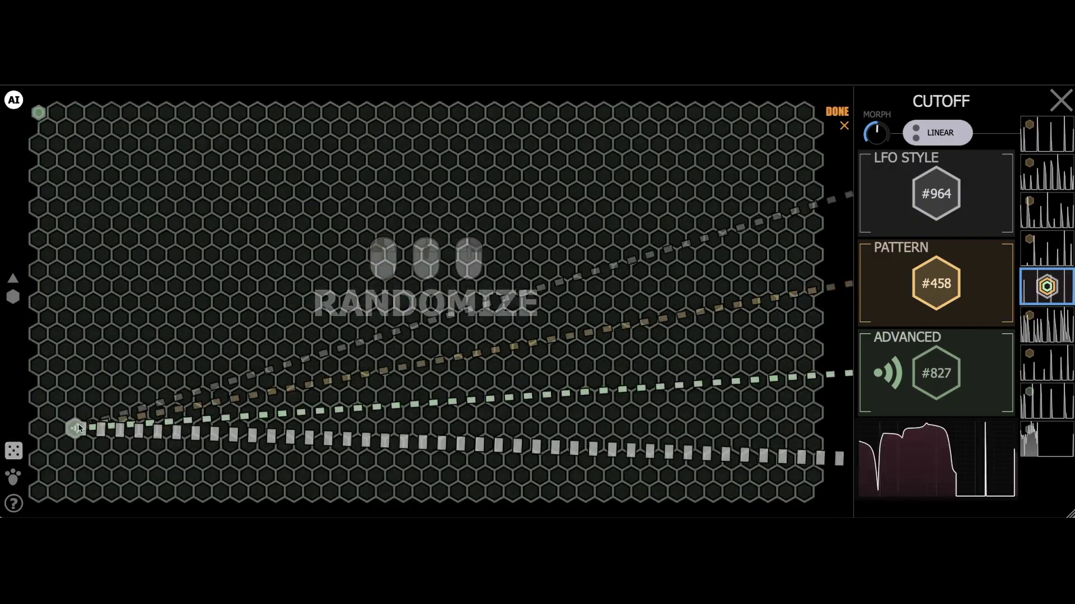
pyautogui.click(14, 453)
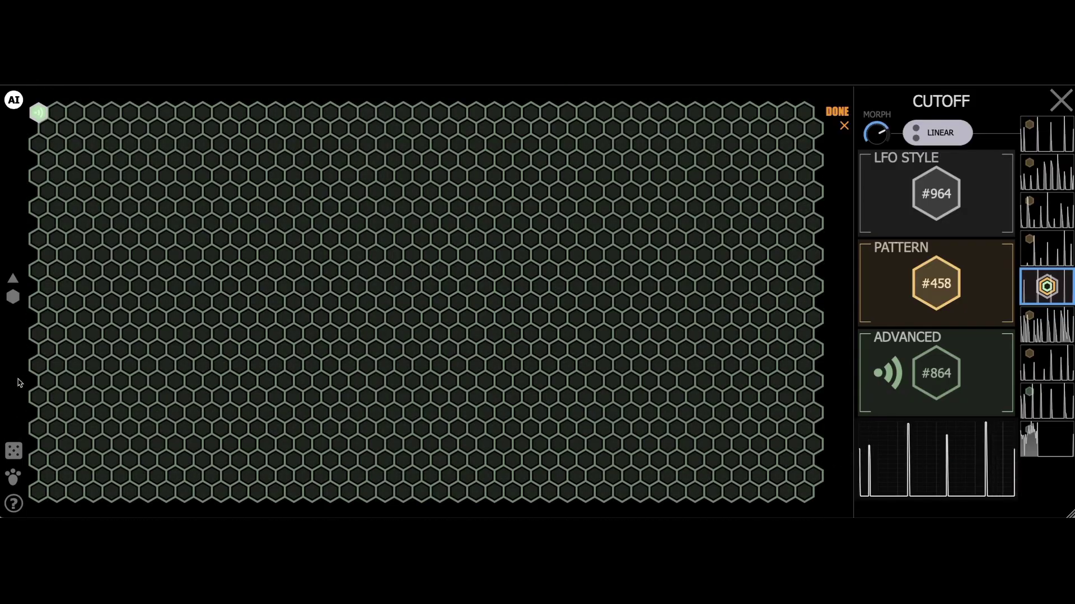
# - Turn on trace, sweep the grid toward the top-left, and show the AI training notice
pyautogui.click(14, 477)
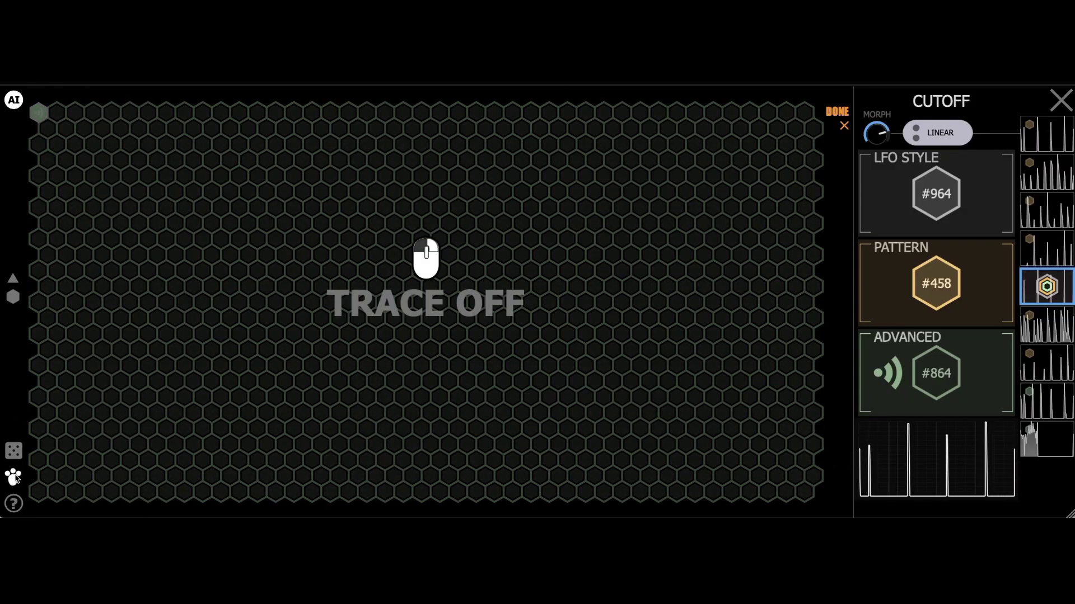
pyautogui.moveTo(47, 475)
pyautogui.mouseDown()
pyautogui.moveTo(294, 301)
pyautogui.moveTo(366, 302)
pyautogui.mouseUp()
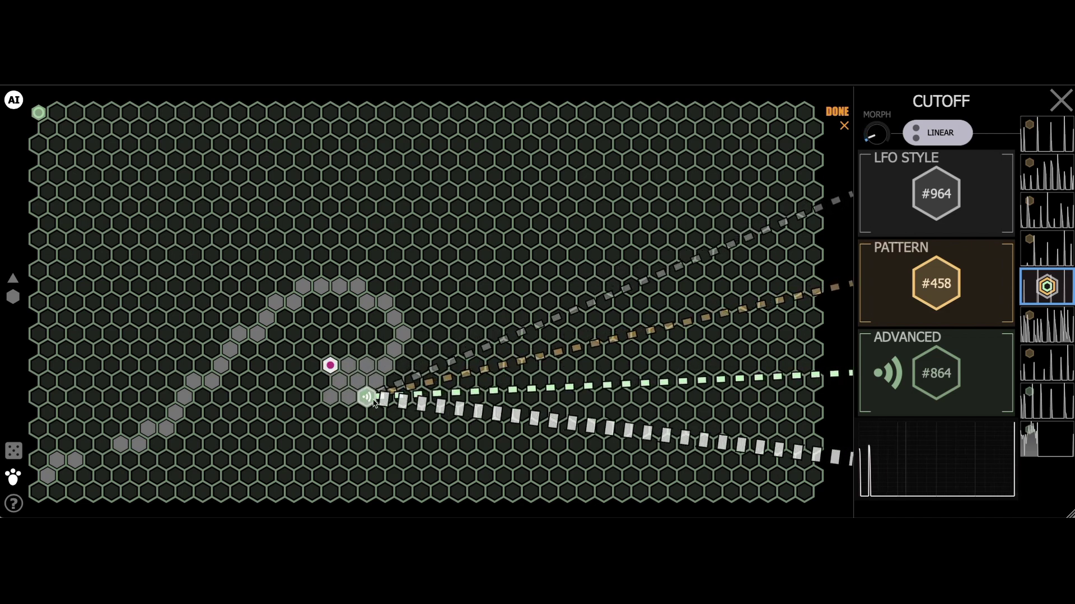
pyautogui.moveTo(372, 401); pyautogui.dragTo(36, 151)
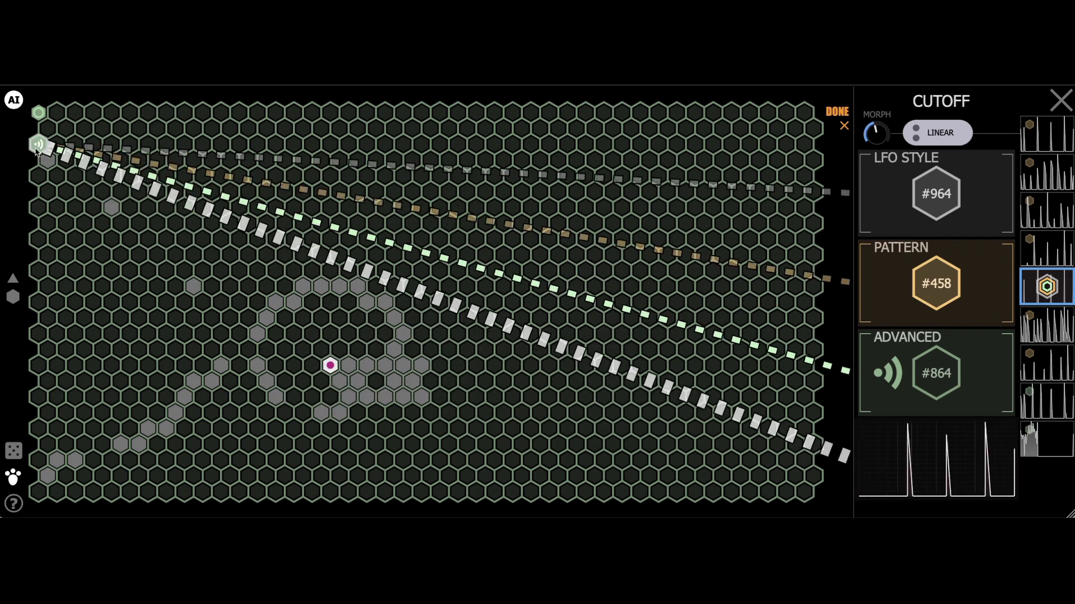
pyautogui.click(13, 100)
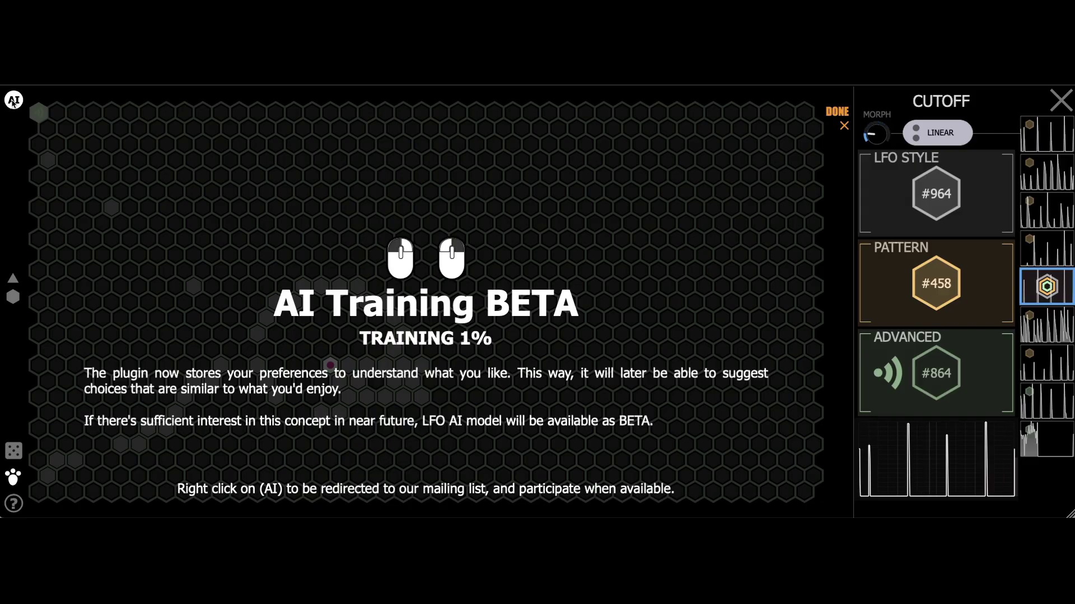
# - Disable AI training and go back up from Advanced to the pattern level
pyautogui.click(13, 101)
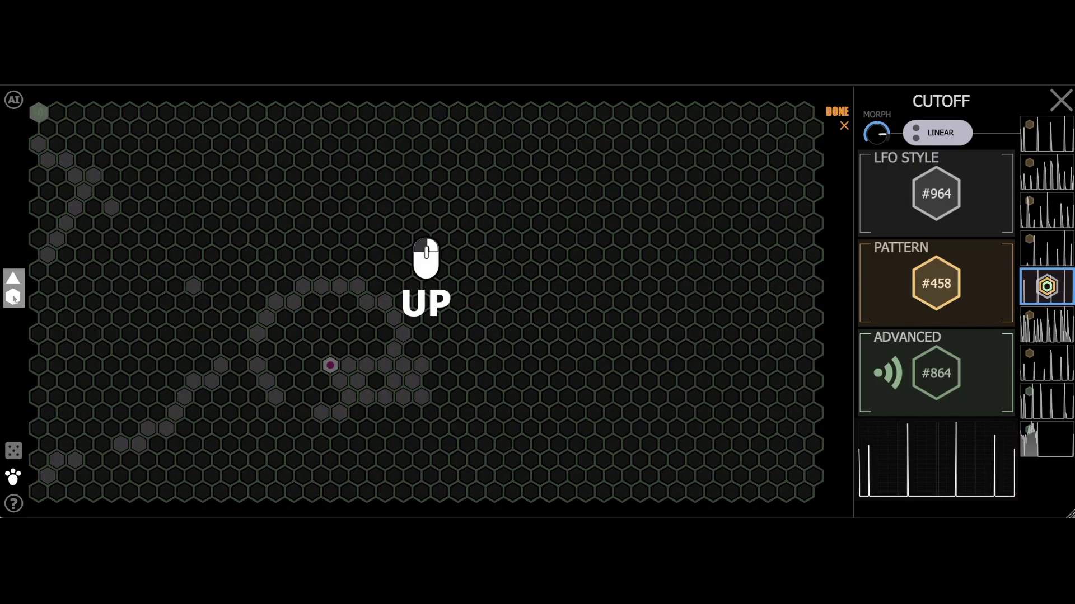
pyautogui.click(13, 296)
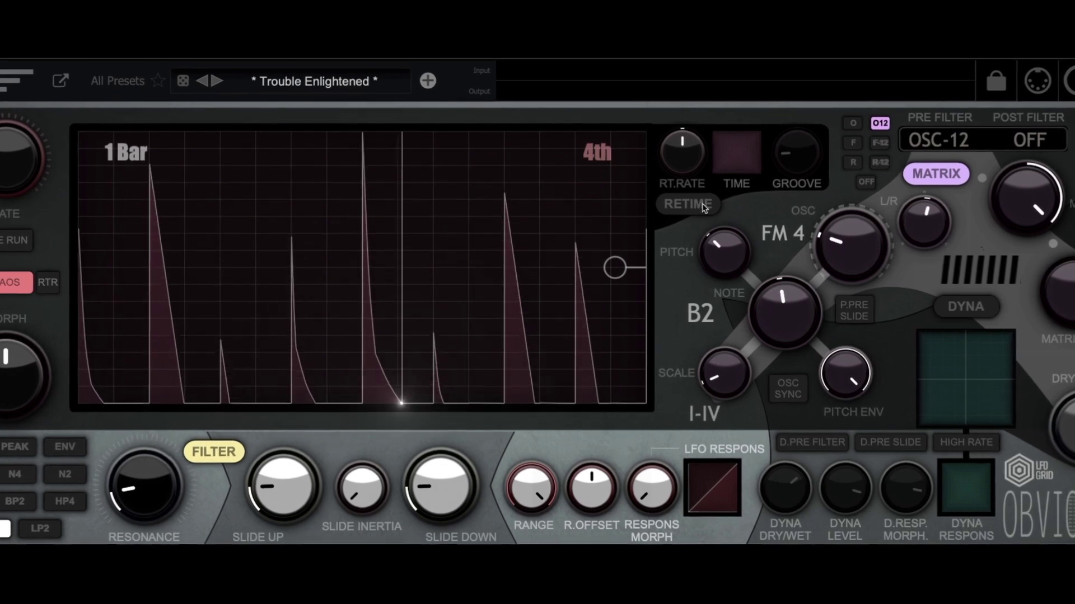
# - Raise the Groove knob so Retime switches on with an 88.7% time amount
pyautogui.moveTo(793, 154); pyautogui.dragTo(813, 70)
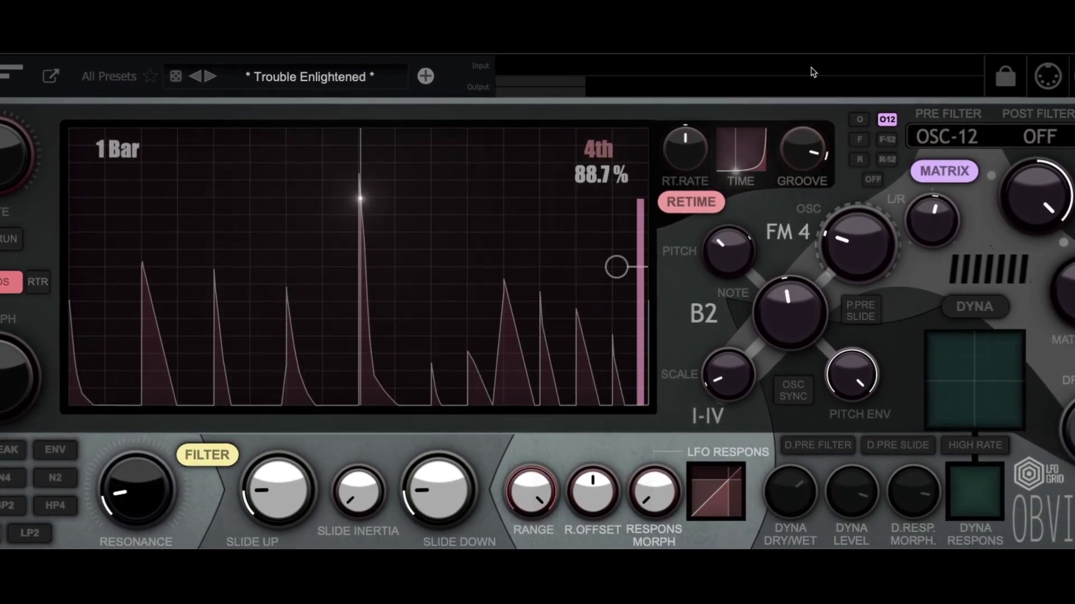